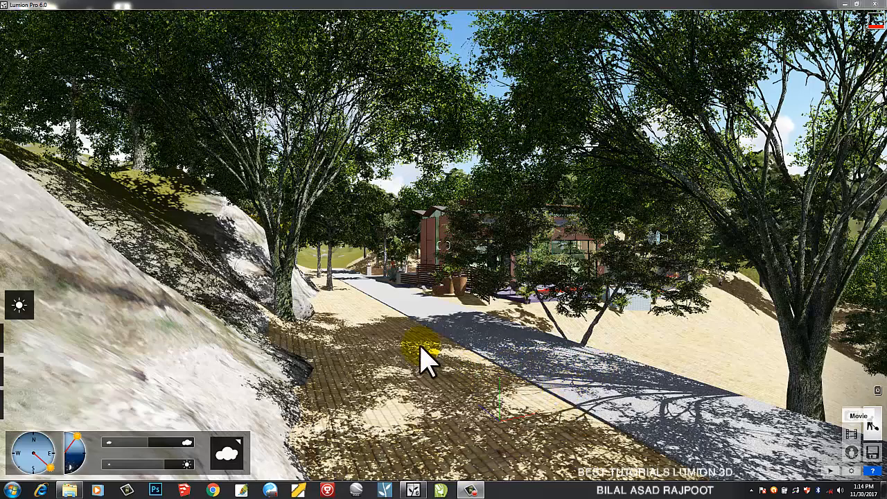
Place a man from the People and Animals character library on the brick walkway
click(21, 405)
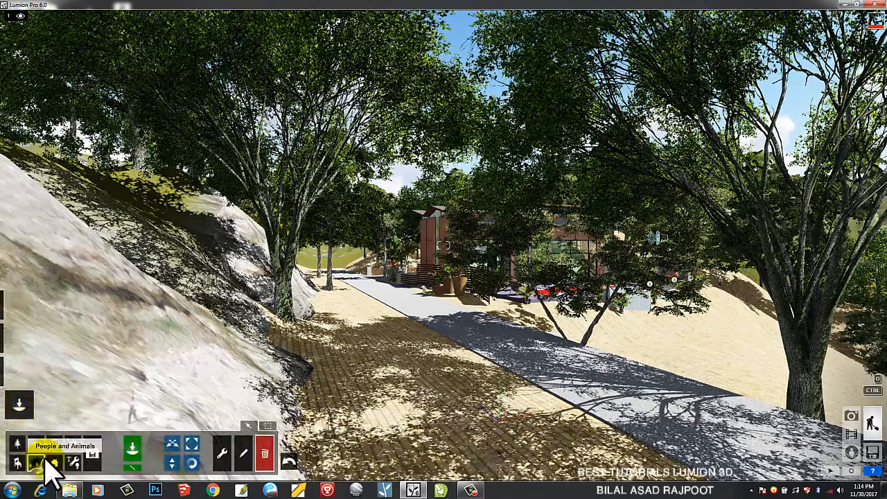
click(52, 466)
click(138, 411)
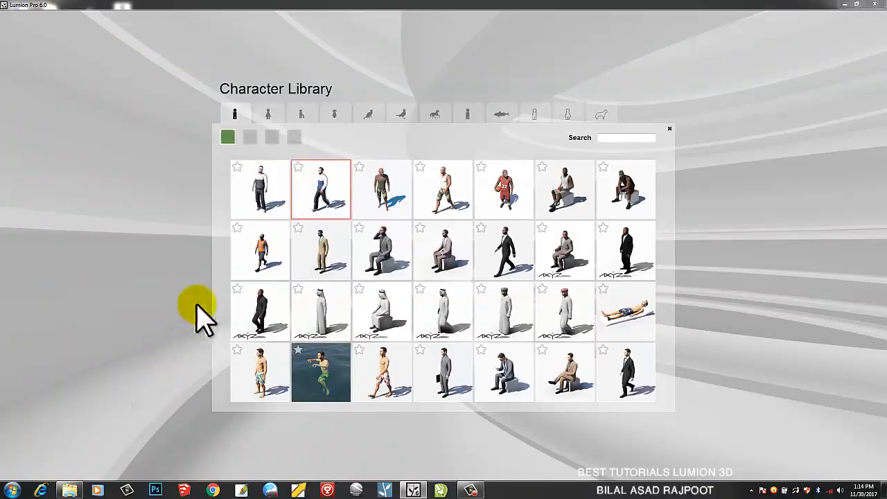
click(274, 208)
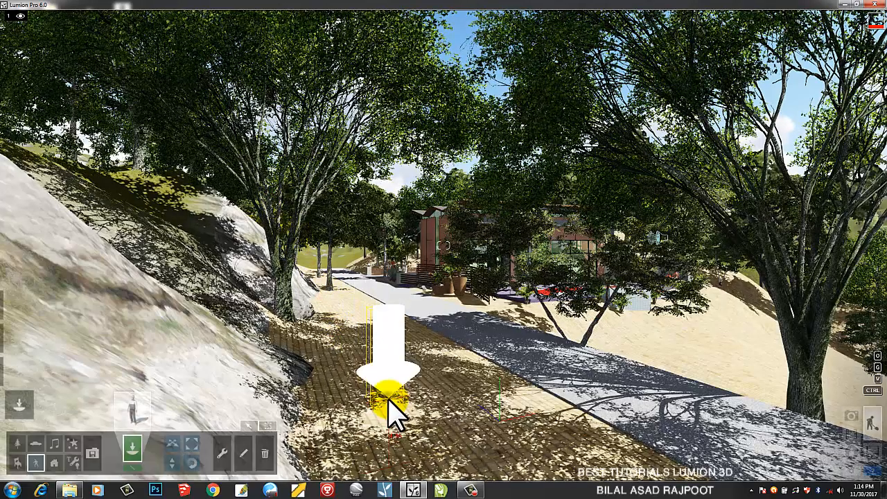
click(400, 390)
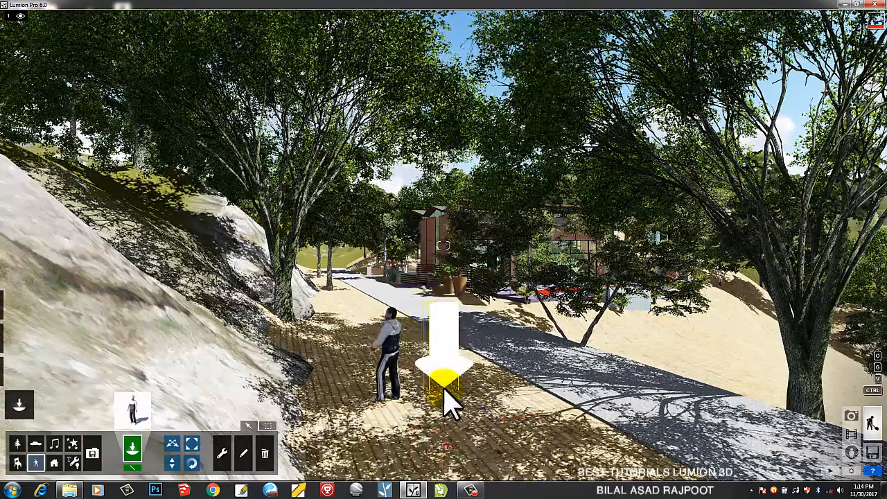
Place Man_African_0001_Walk walking men on the grey road
click(133, 409)
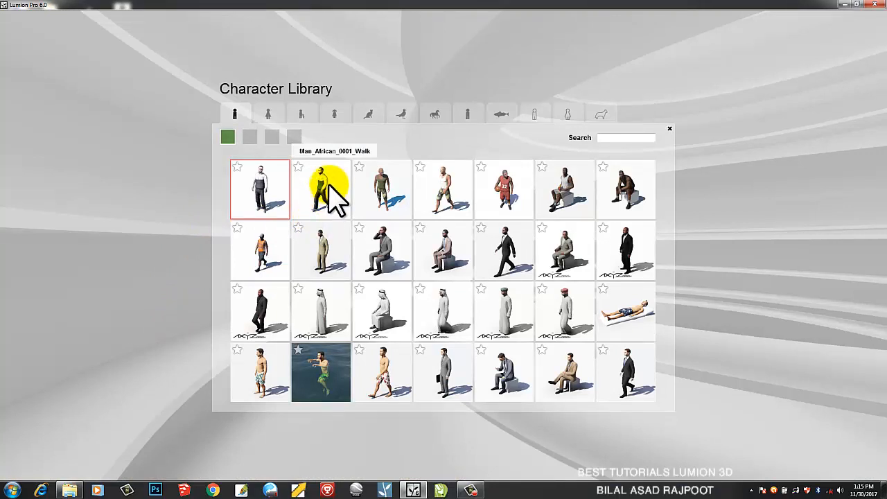
click(331, 195)
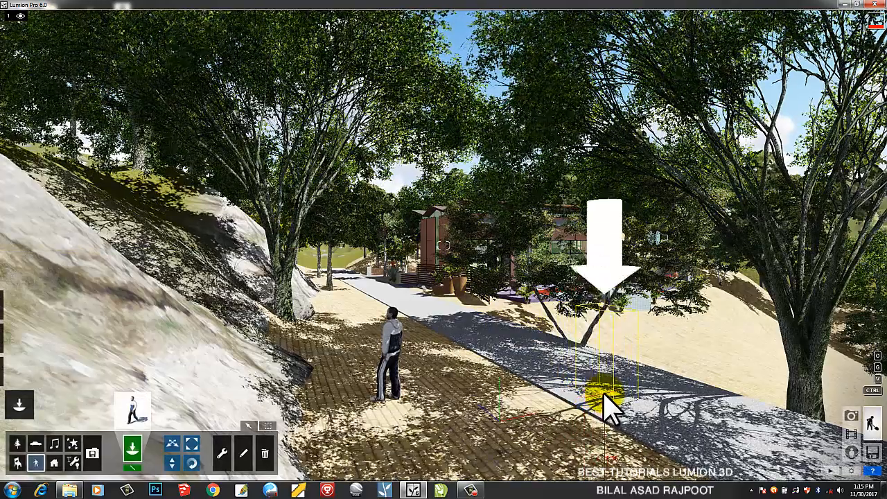
click(605, 399)
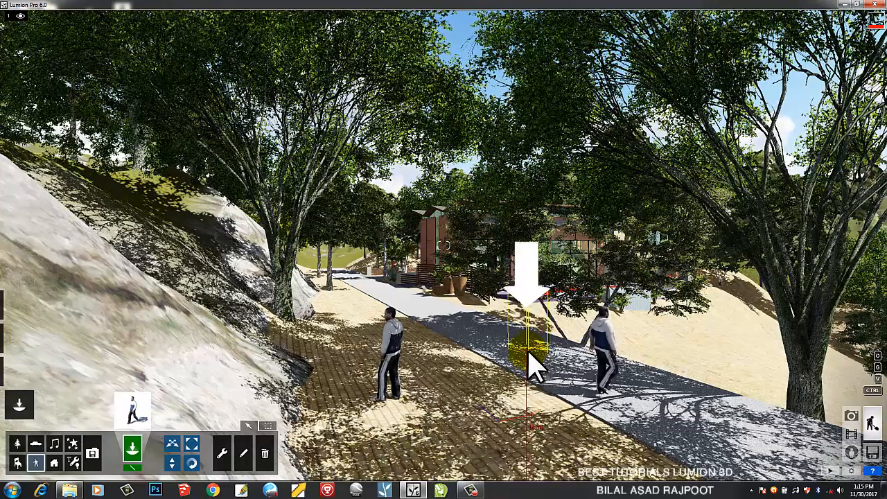
click(528, 361)
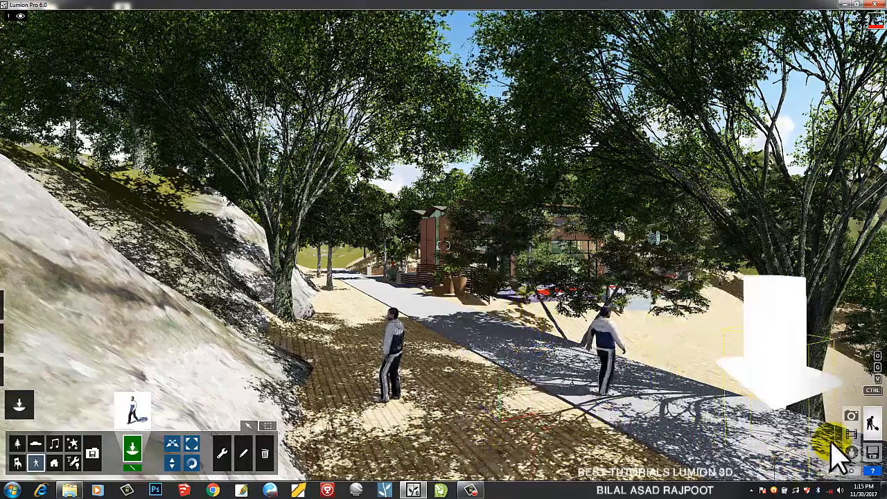
Record clip 9 as a 12.2 s flythrough with four camera keyframes along the park path
click(855, 438)
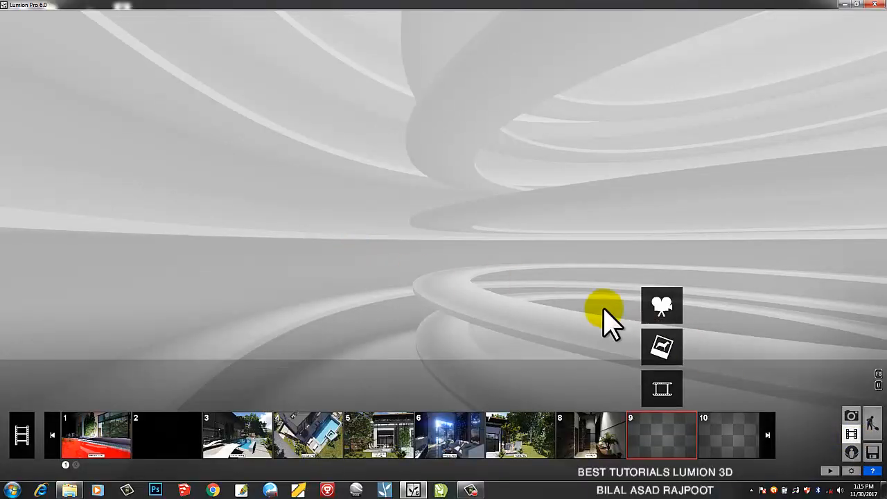
click(666, 312)
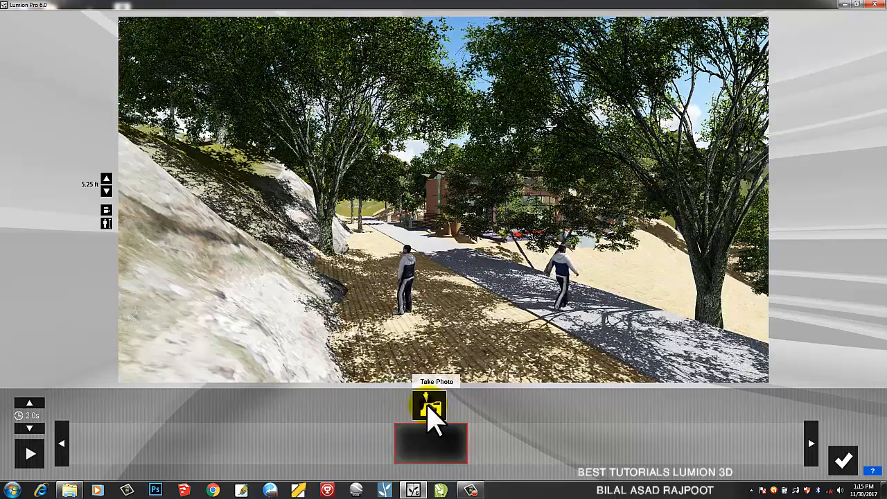
click(429, 407)
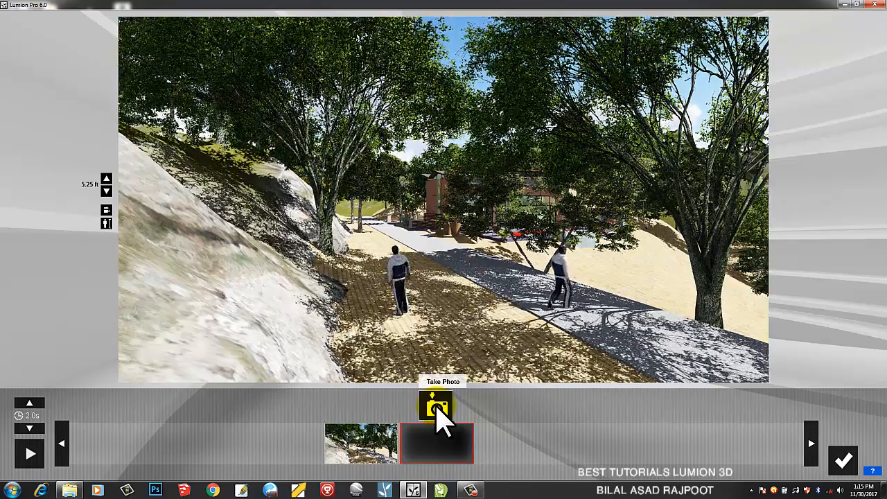
click(437, 409)
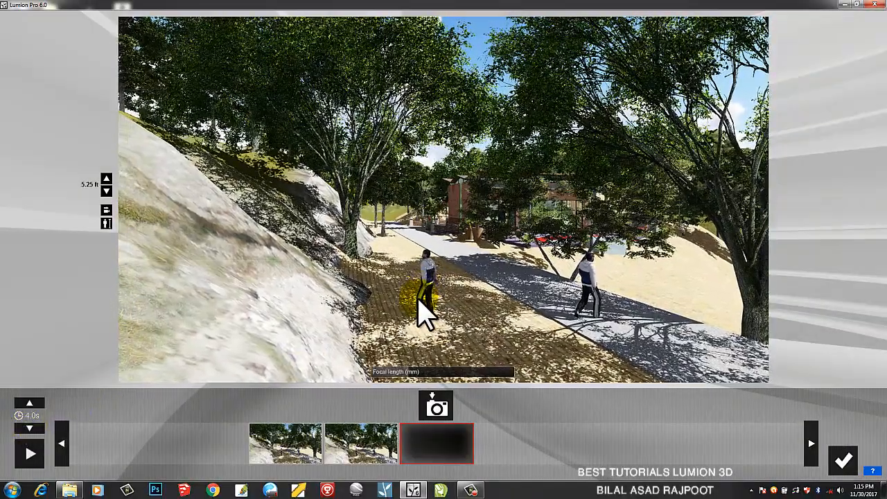
key(q)
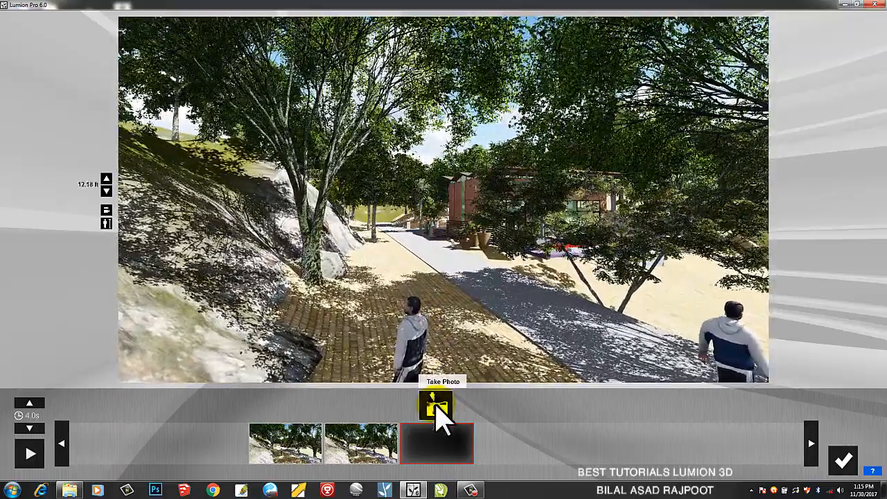
click(435, 407)
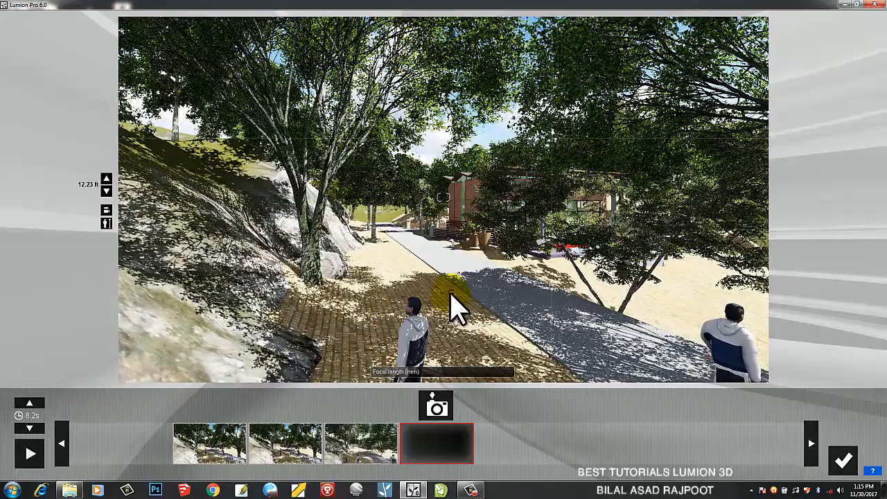
scroll(428, 276, up, 4)
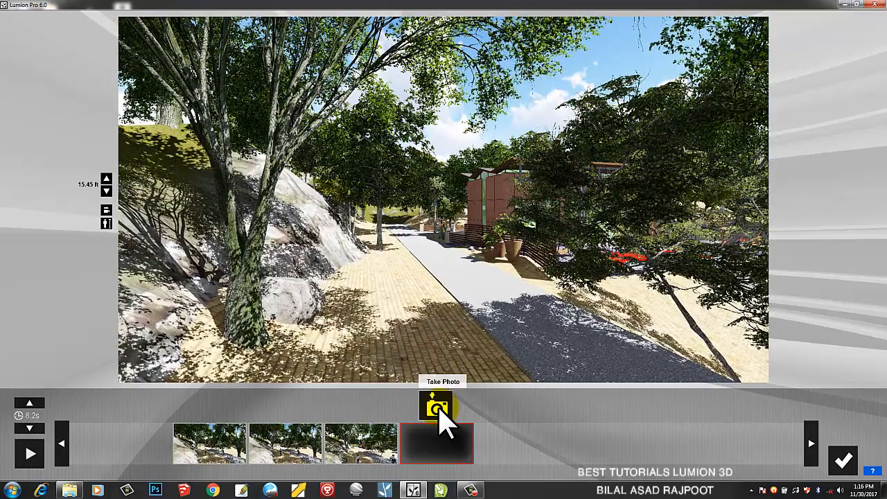
click(439, 409)
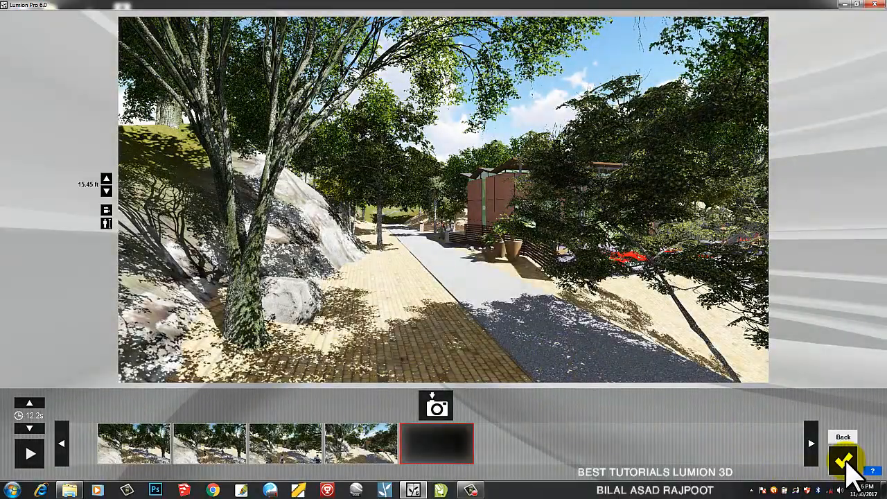
click(848, 465)
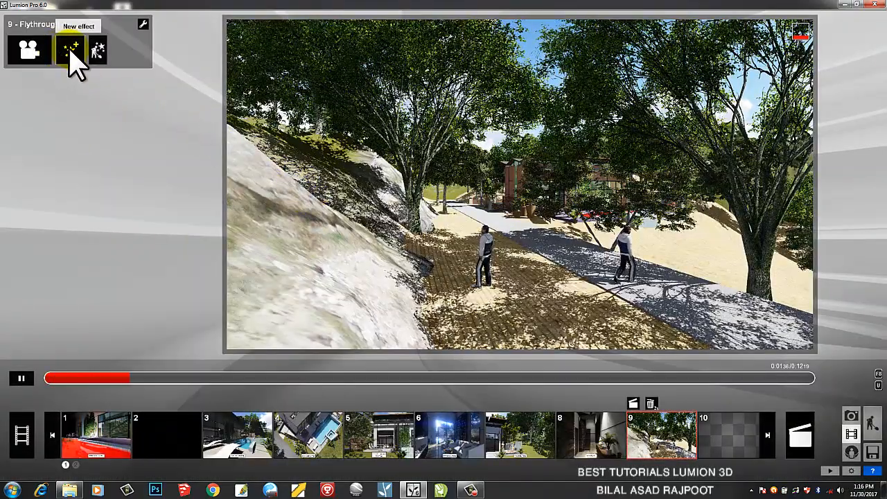
Add a Mass Move effect to clip 9 and open its path editor
click(70, 54)
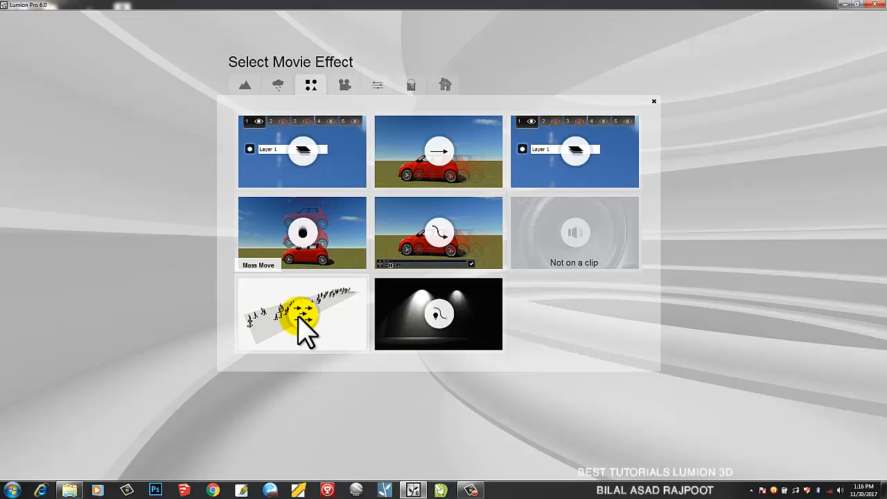
click(302, 316)
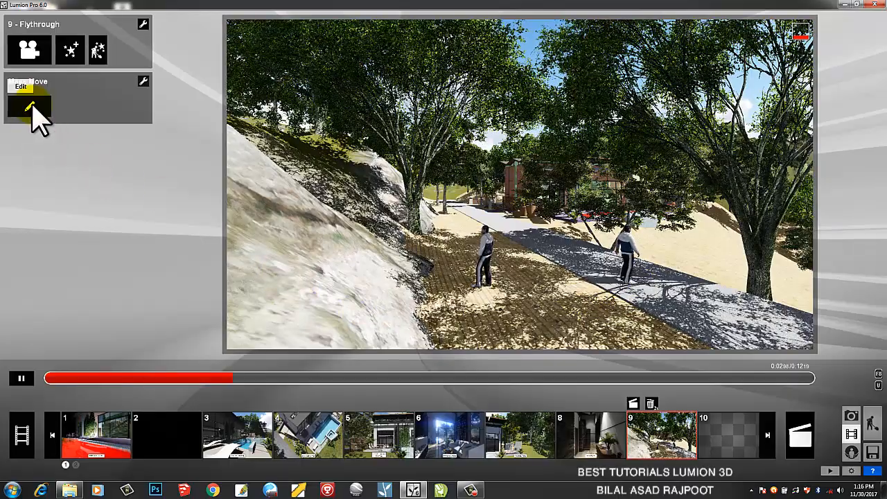
click(29, 107)
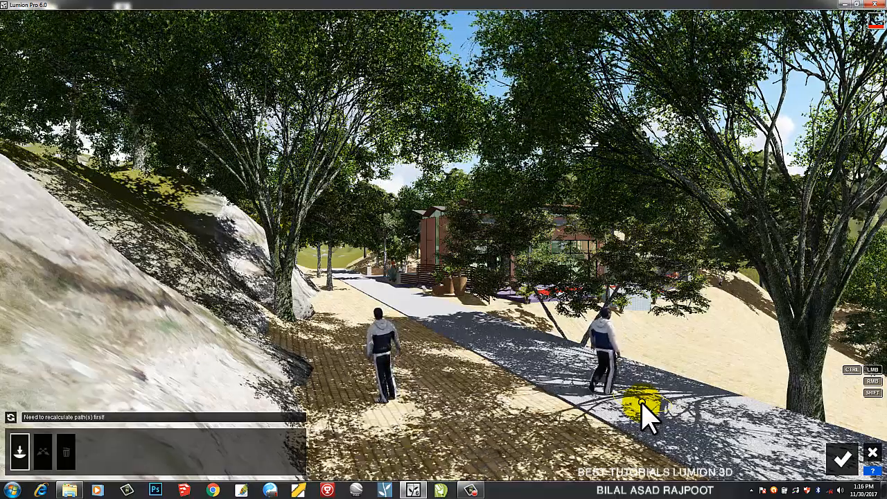
Draw a Mass Move path up the grey road, 12.90 ft wide at 8.55 mph
click(626, 398)
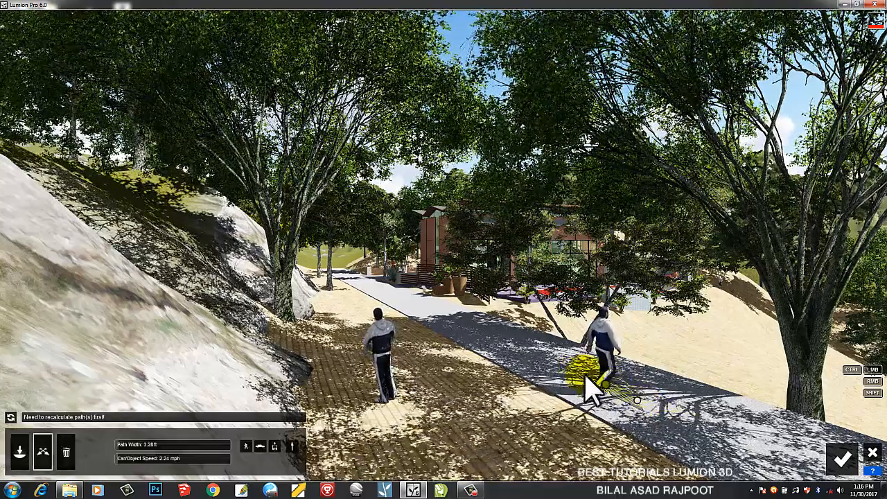
drag(550, 357, 523, 349)
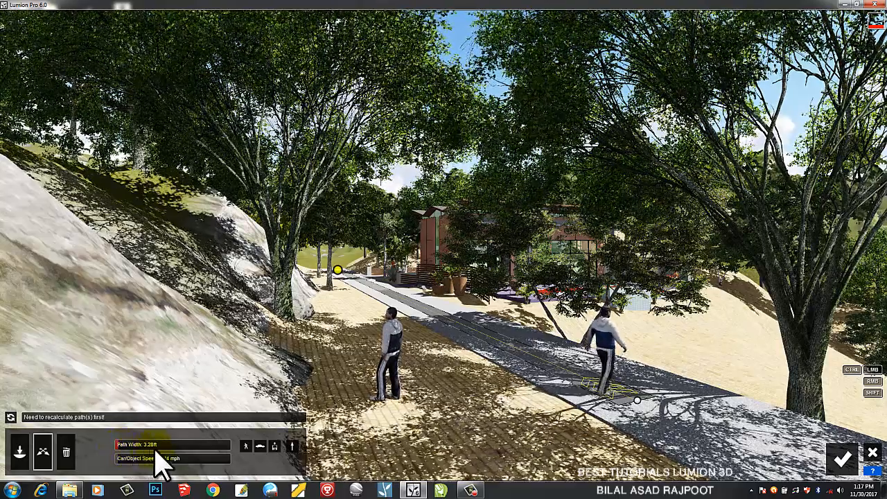
drag(157, 452, 137, 455)
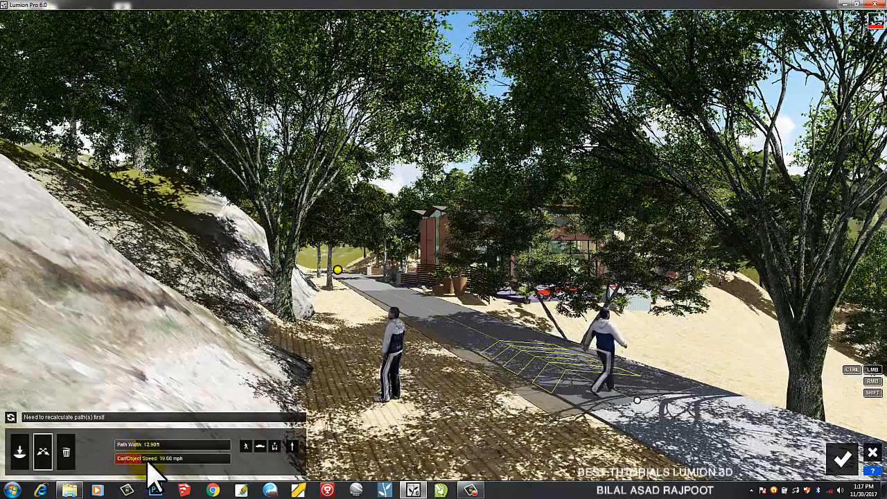
drag(151, 462, 154, 462)
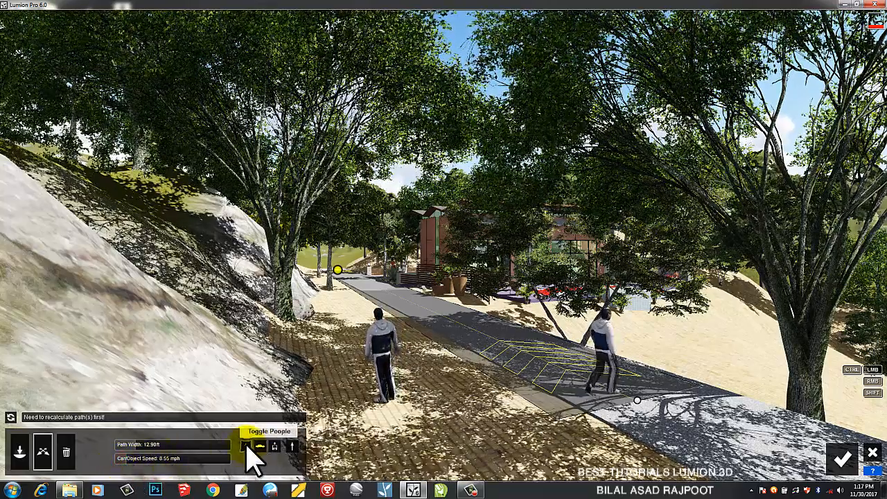
Test the people and cars toggles on the path, then confirm it
click(246, 446)
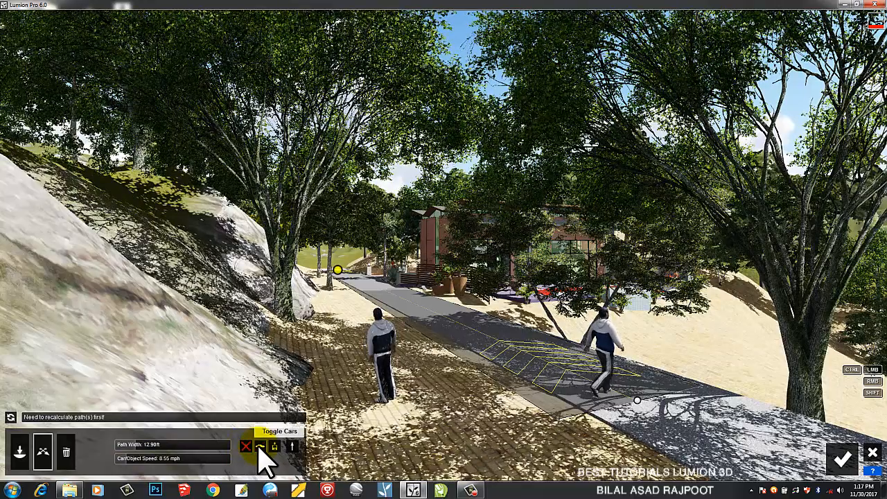
click(246, 445)
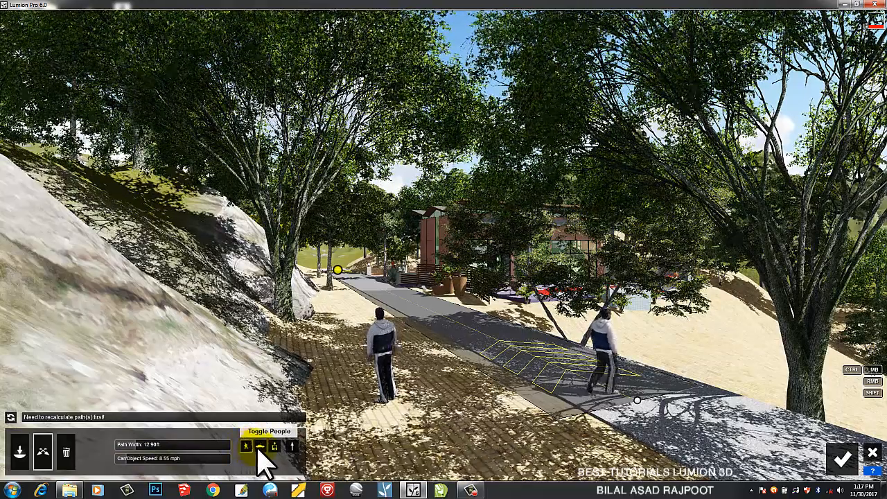
click(259, 447)
click(257, 447)
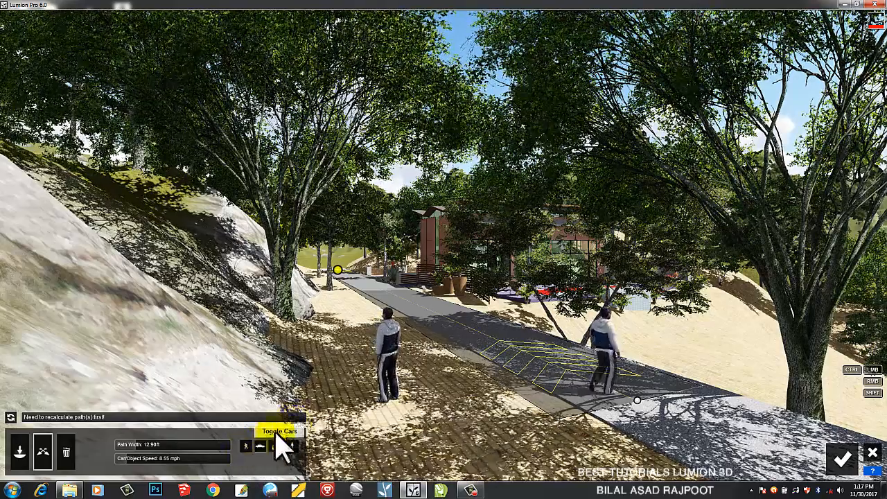
click(855, 468)
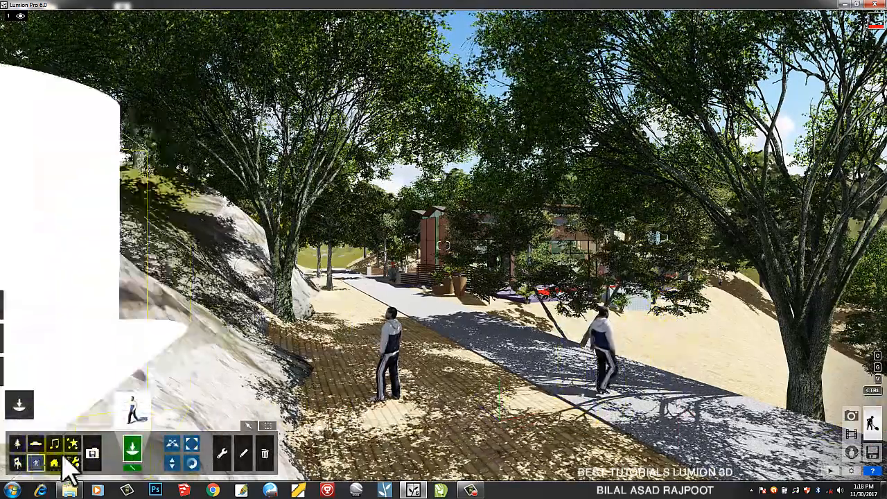
Place a robed Man_Arab_0001_Walk and a shirtless walker on the grey road
click(133, 414)
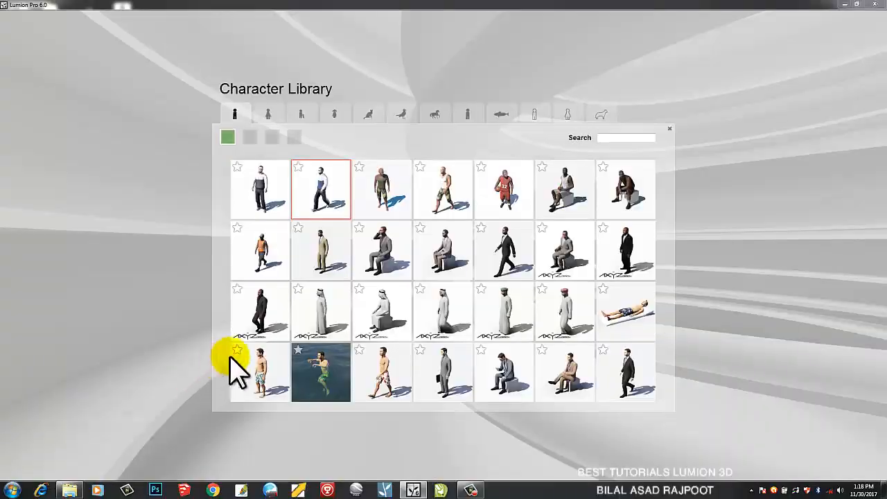
click(449, 326)
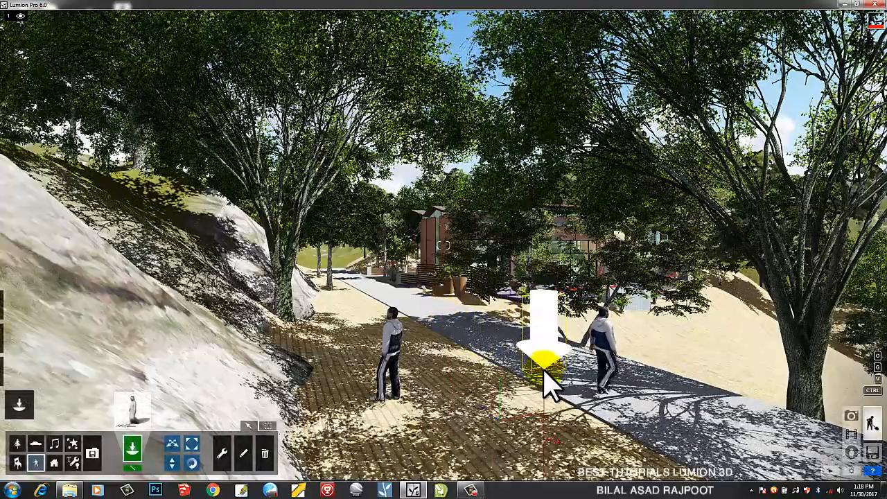
click(545, 381)
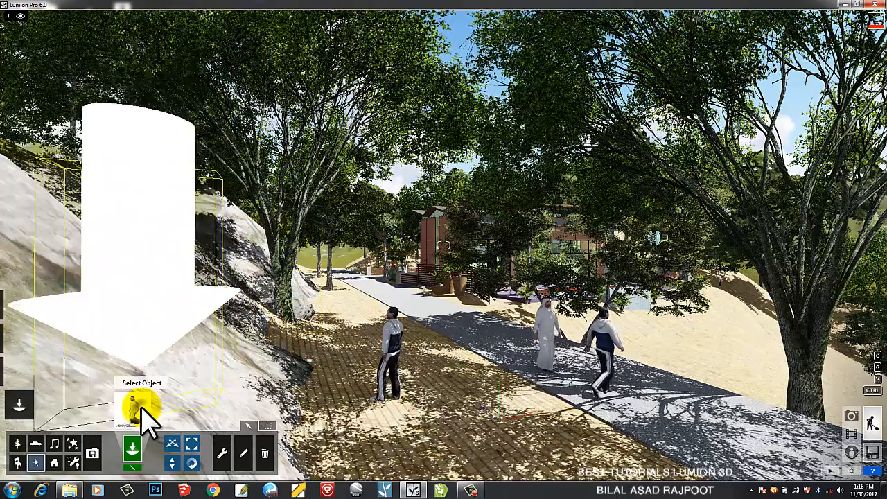
click(141, 414)
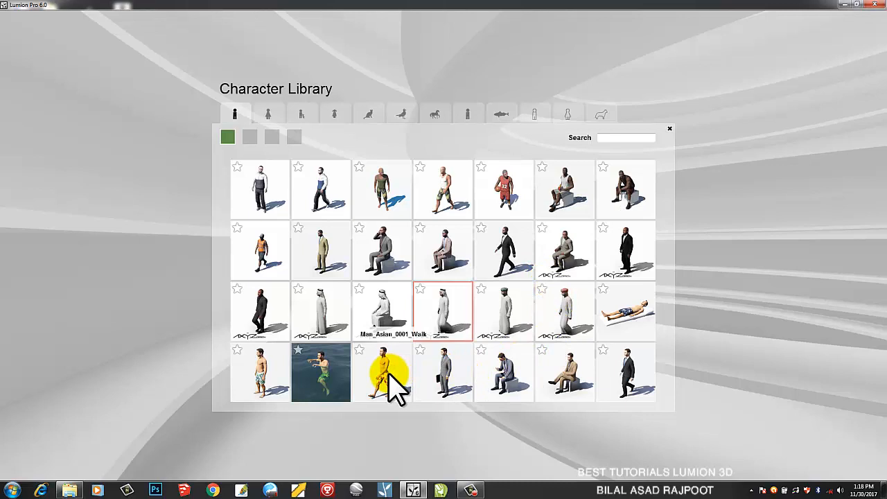
click(395, 388)
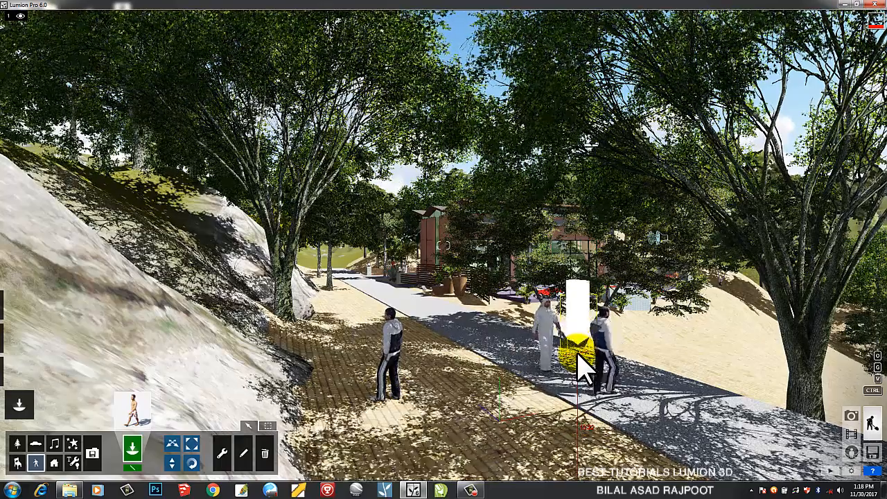
click(583, 366)
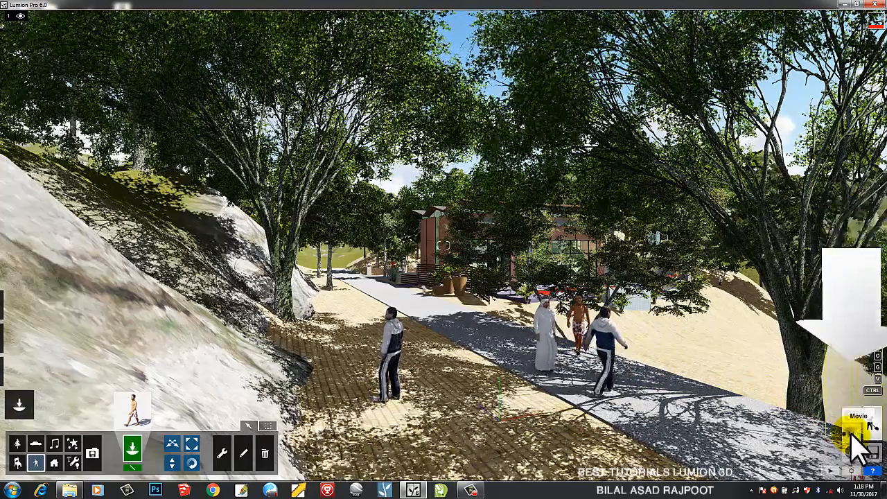
click(854, 437)
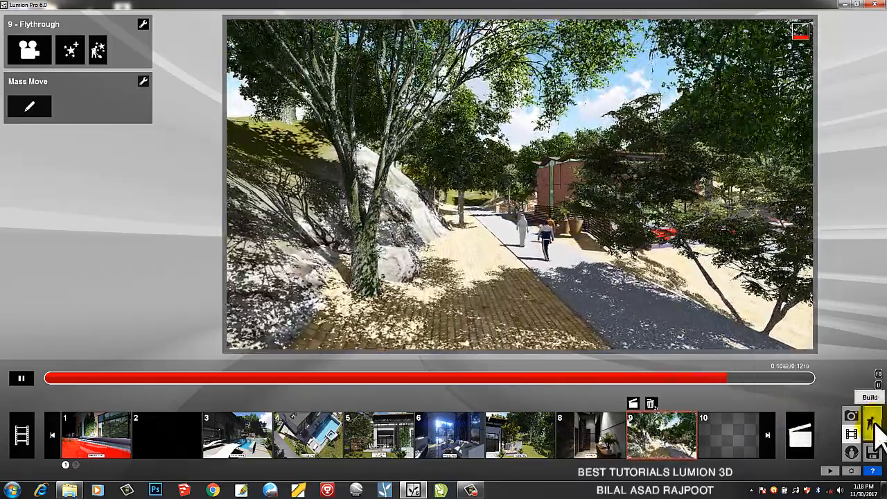
click(619, 296)
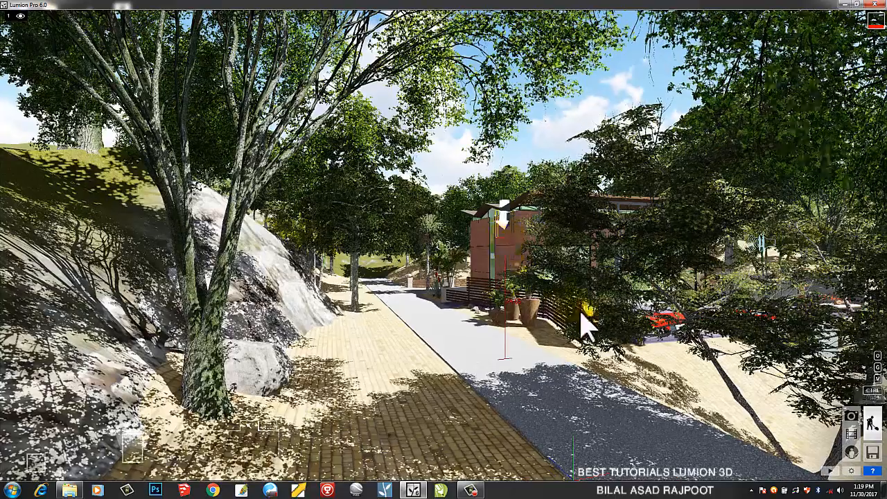
Move the camera back along the path and switch to the Trash object tool
key(s)
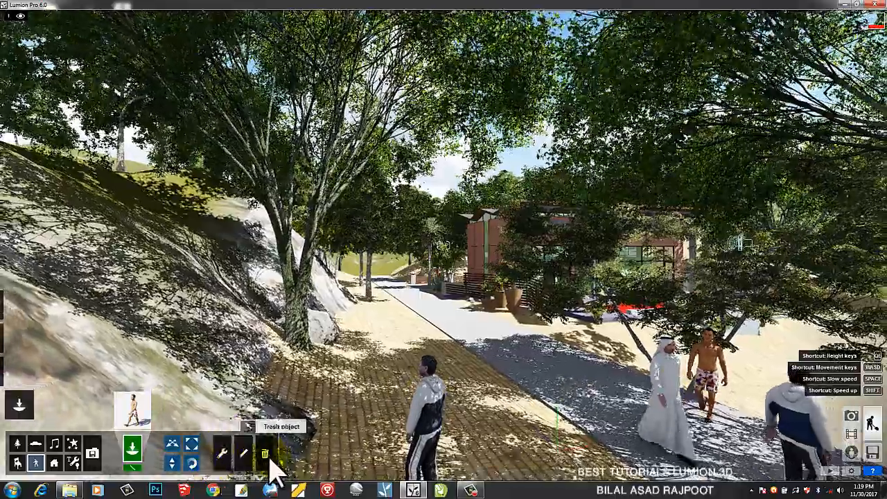
click(267, 453)
key(s)
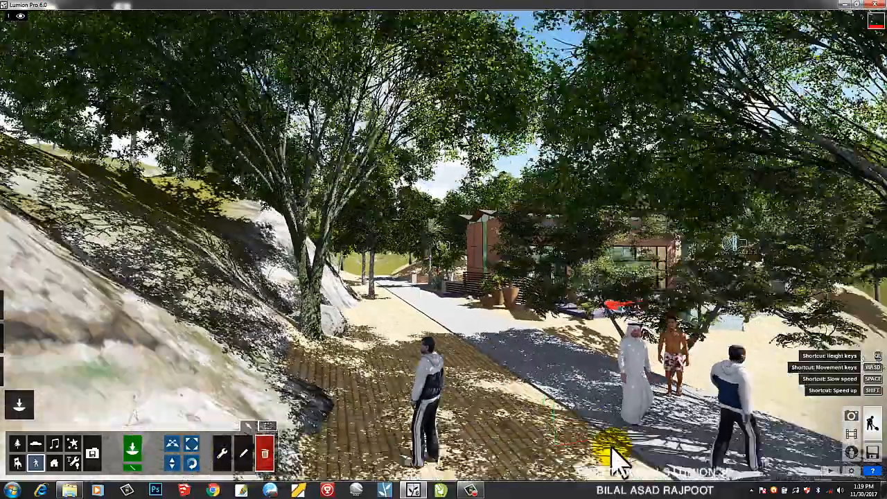
key(s)
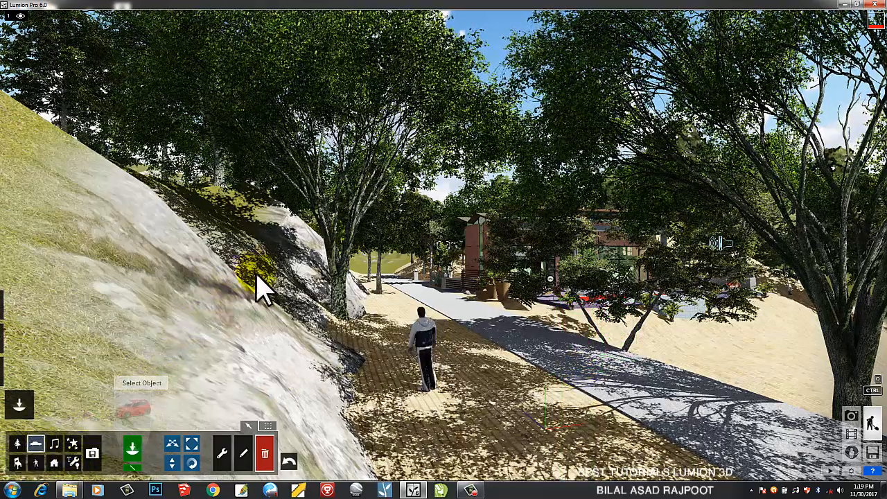
Place a red Car_002 hatchback on the road and rotate it to face up the road
click(137, 409)
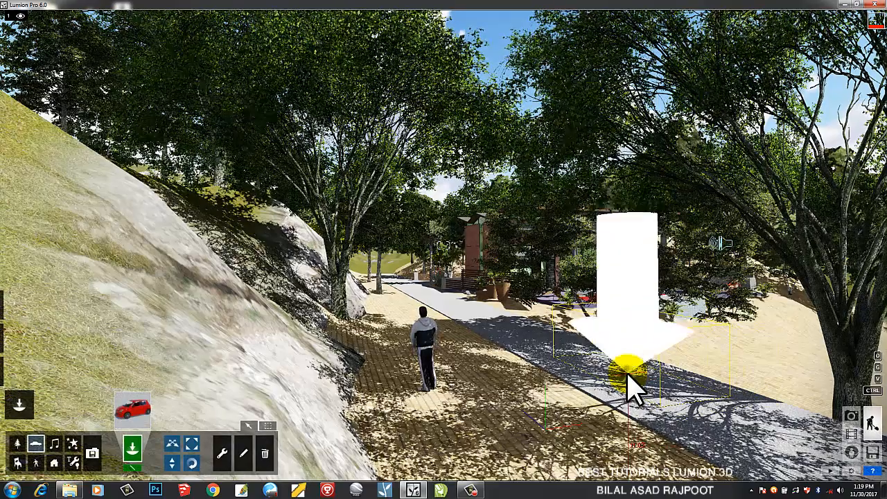
click(630, 389)
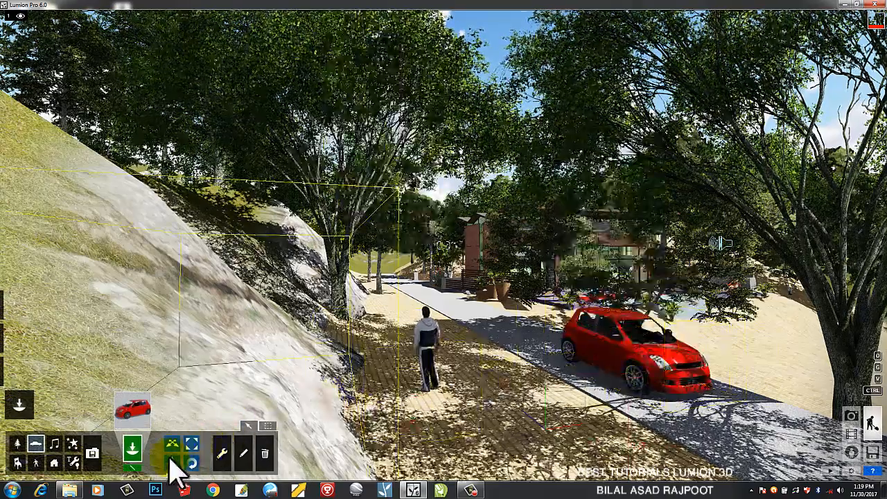
click(192, 464)
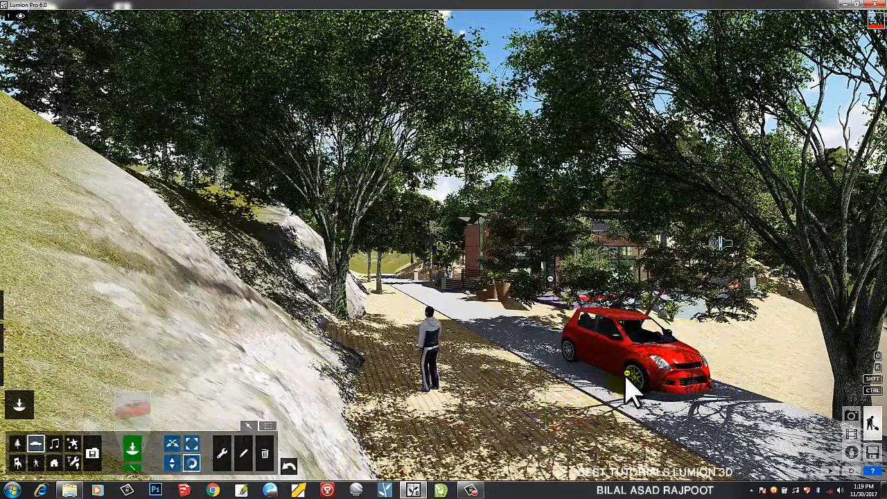
drag(630, 388, 539, 337)
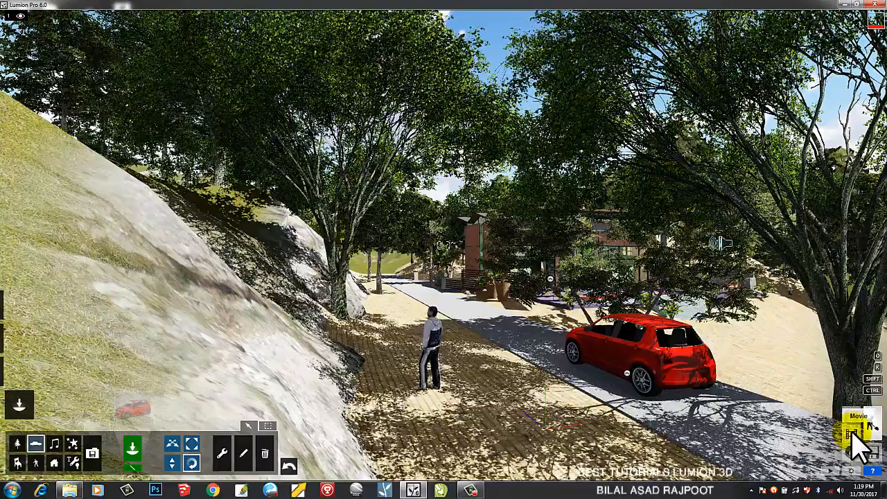
Switch to Movie mode to show clip 9 Flythrough
click(855, 437)
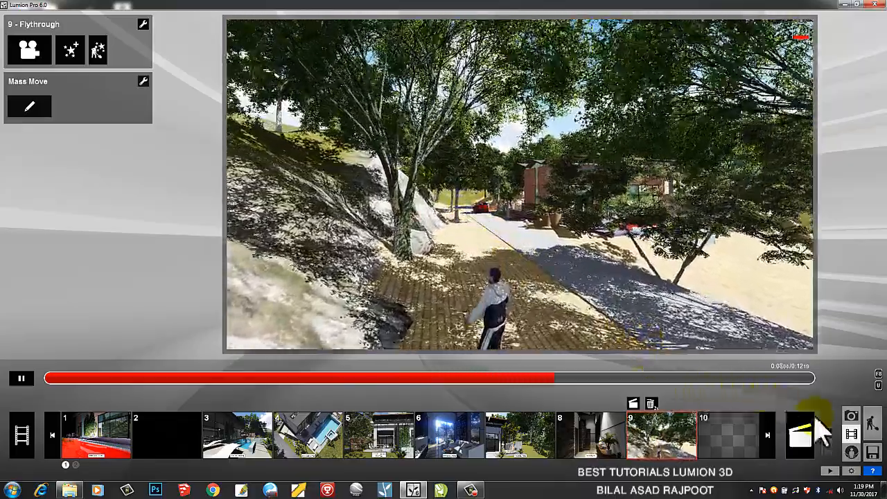
Set the Mass Move car/object speed to 1.96 mph and confirm
click(29, 108)
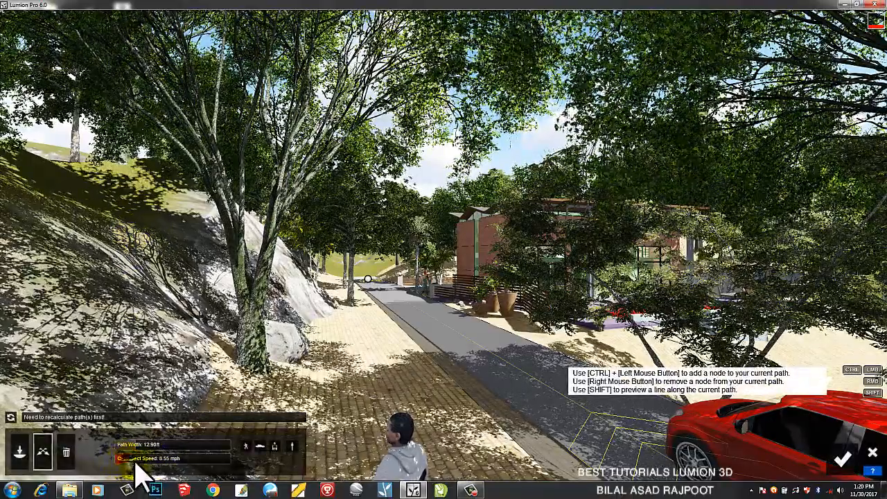
drag(136, 463, 195, 466)
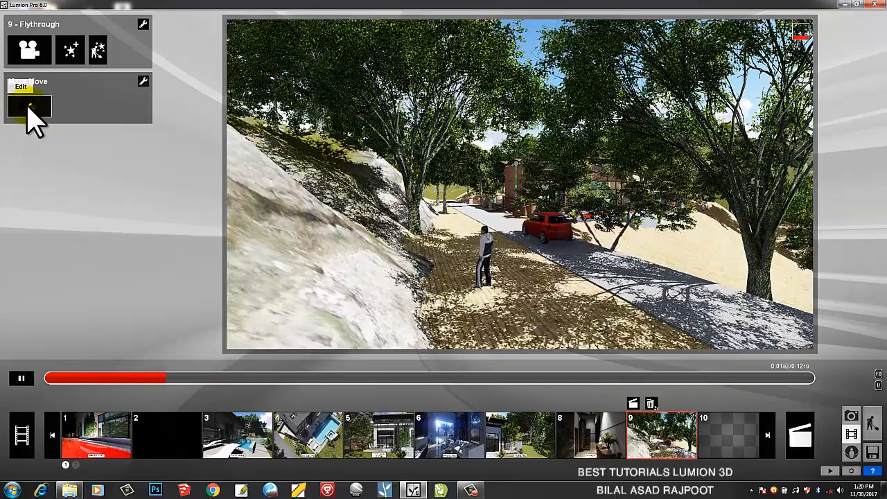
click(29, 108)
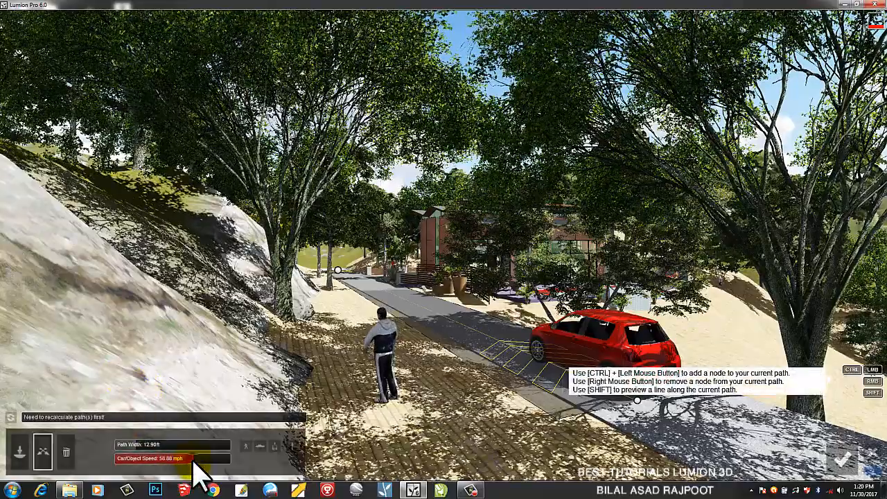
drag(197, 474, 119, 473)
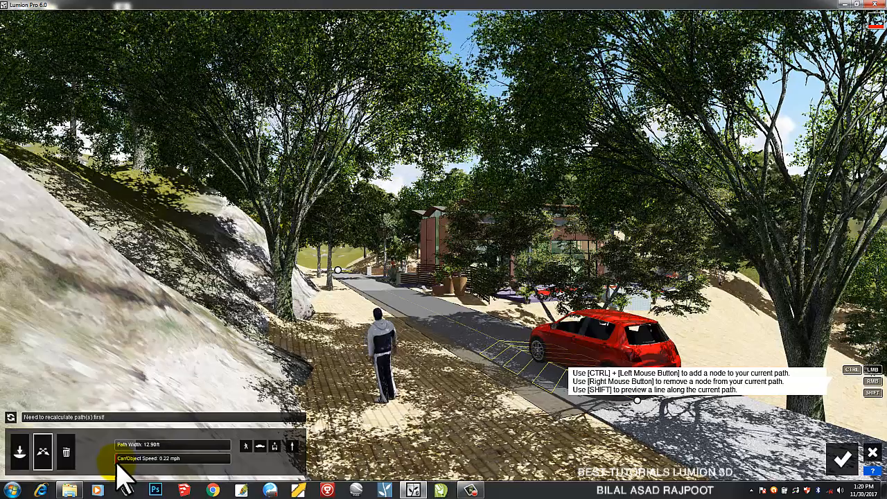
drag(119, 473, 174, 477)
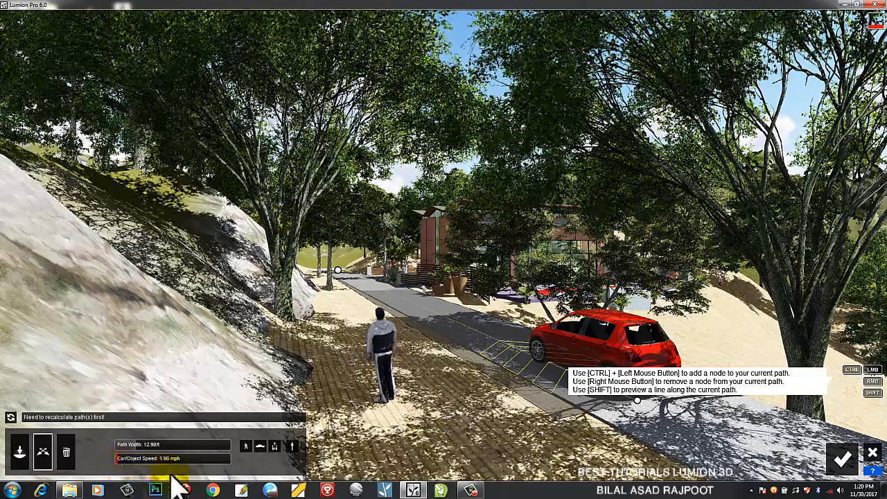
click(841, 461)
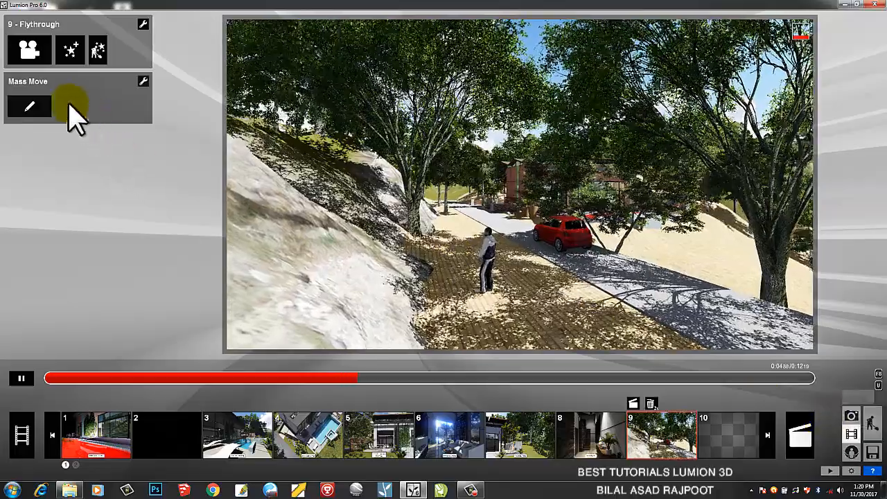
Widen the Mass Move path to 22.62 ft and confirm
click(33, 108)
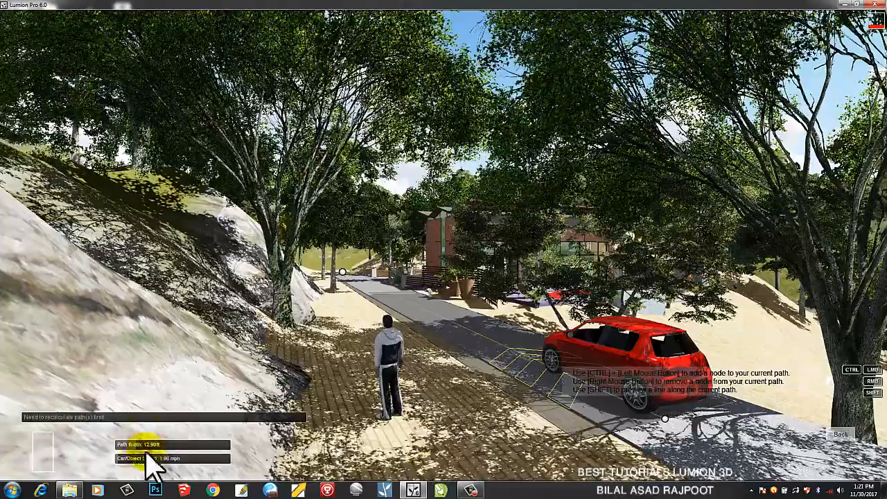
drag(136, 450, 158, 479)
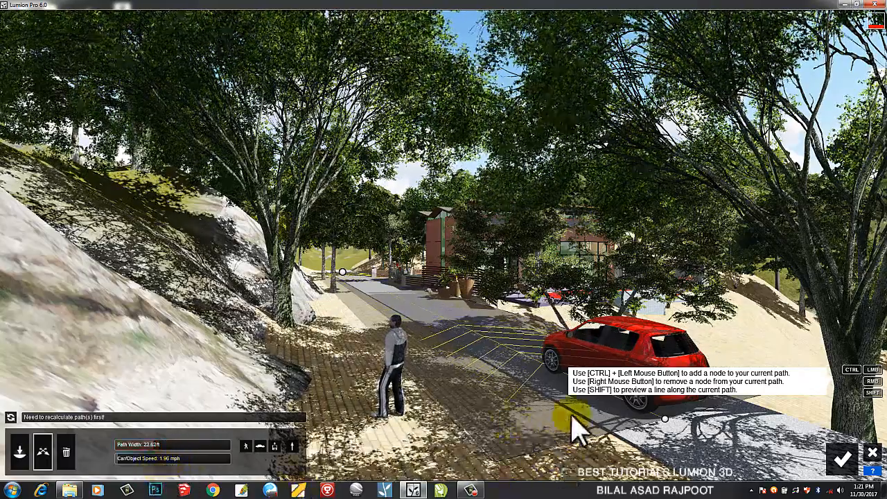
right_drag(486, 340, 498, 342)
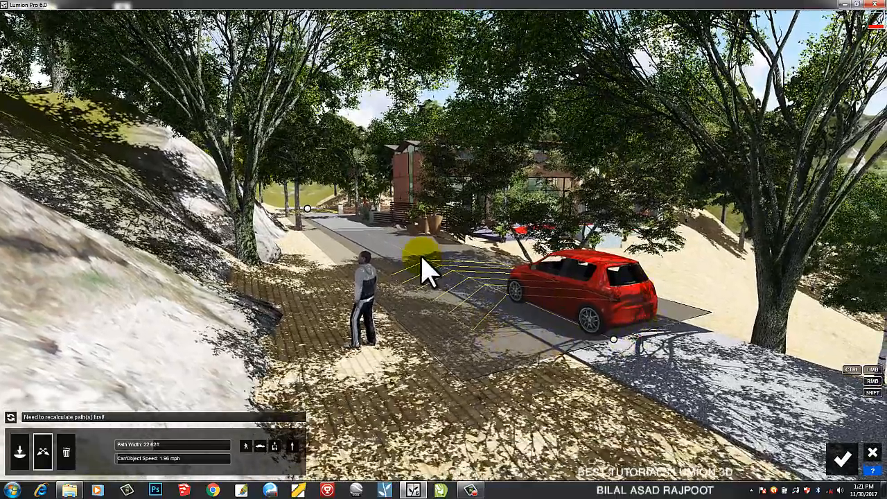
click(843, 459)
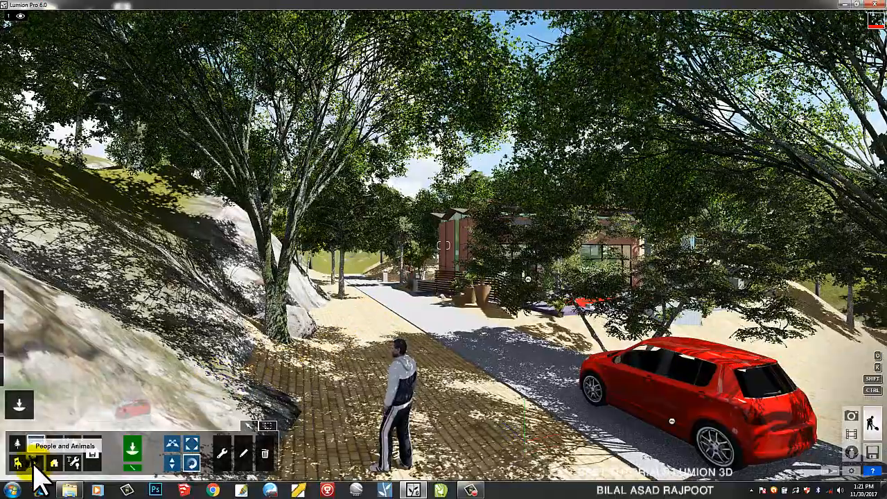
Place three walking men on the road by the red car: blue jacket, tank top, and white-robed Man_Arab_0002_Walk
click(34, 464)
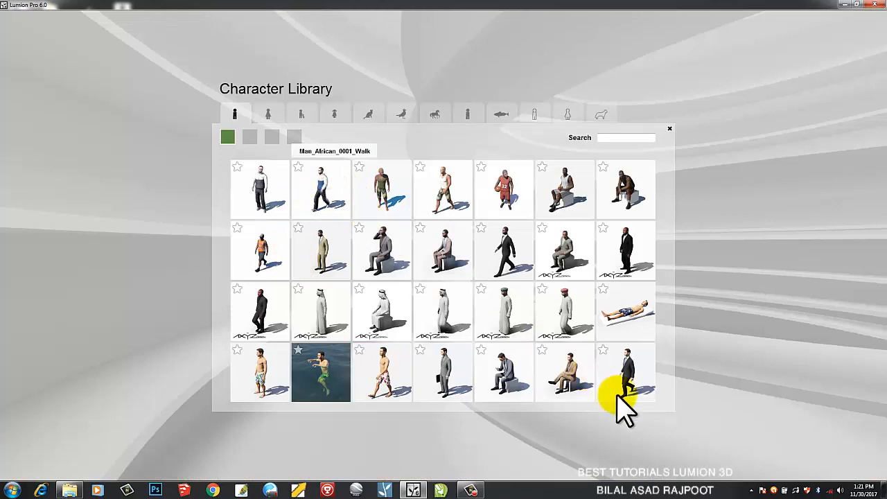
click(619, 399)
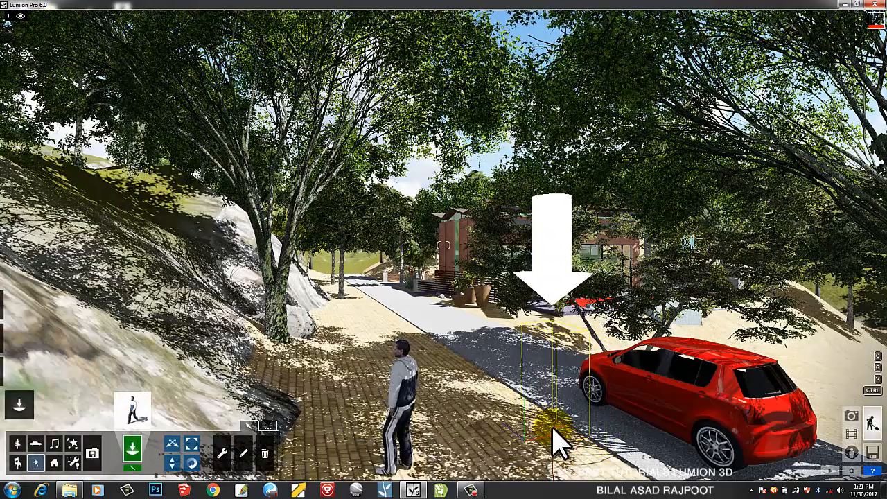
click(554, 438)
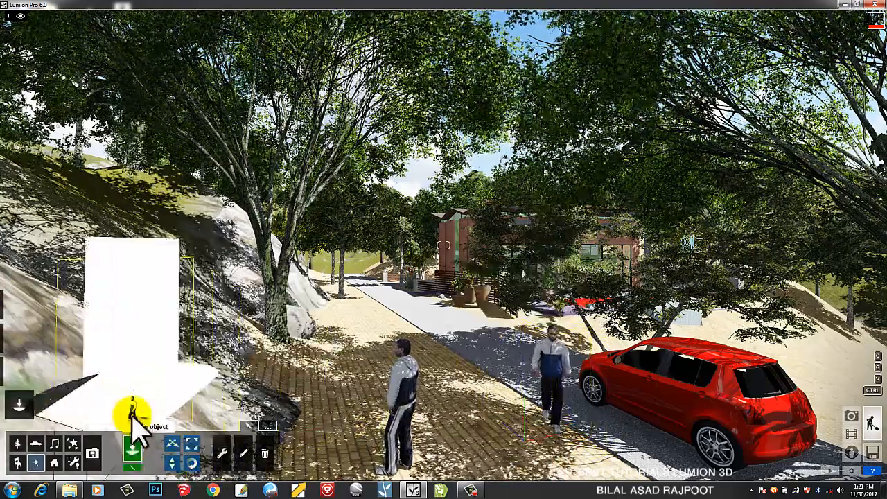
click(134, 416)
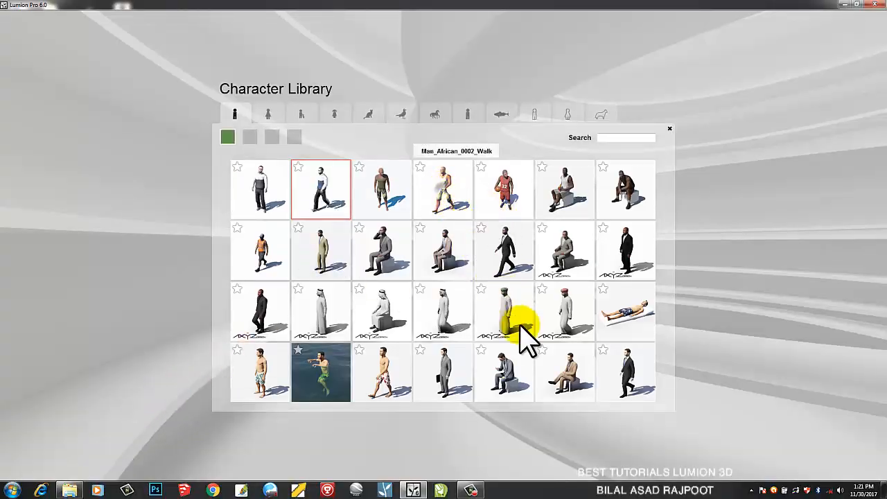
click(542, 396)
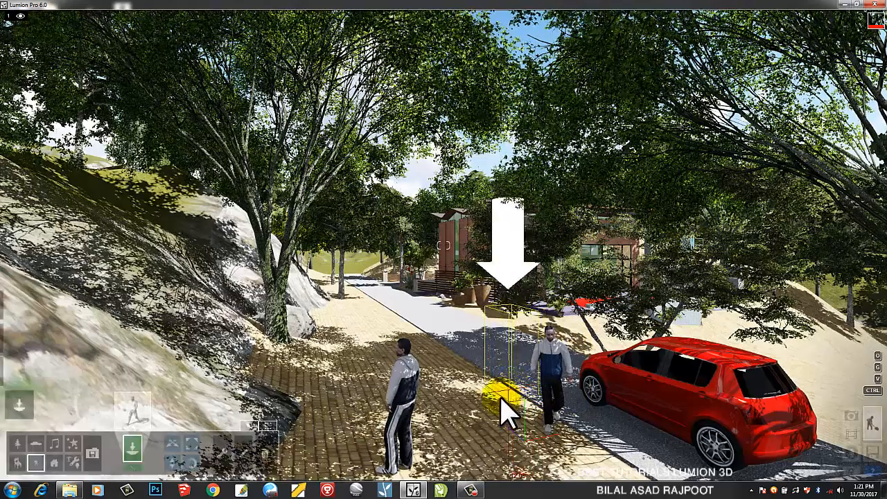
click(506, 415)
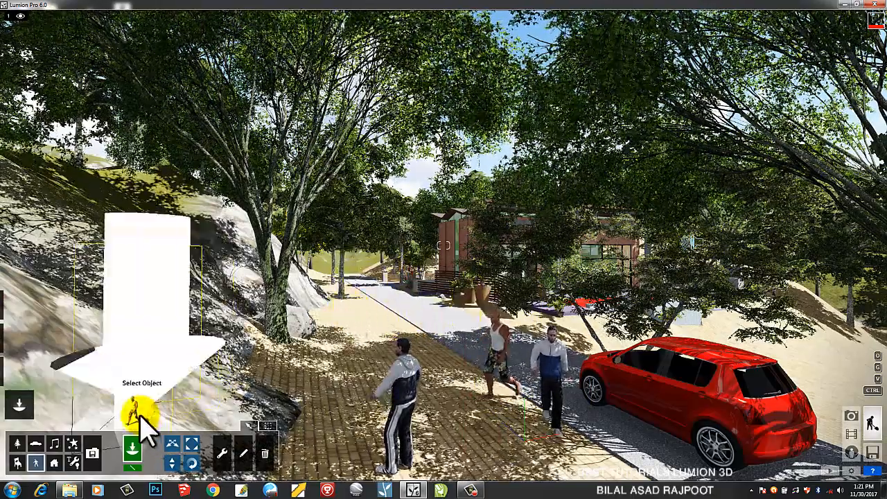
click(139, 419)
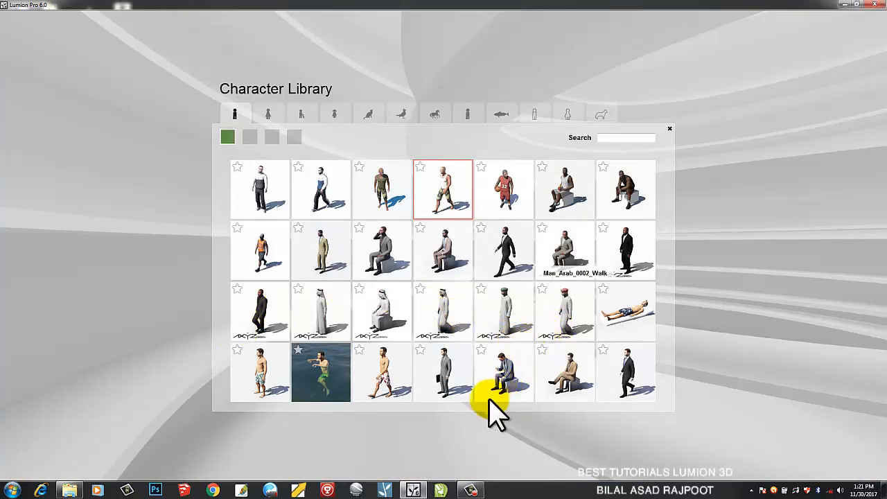
click(431, 420)
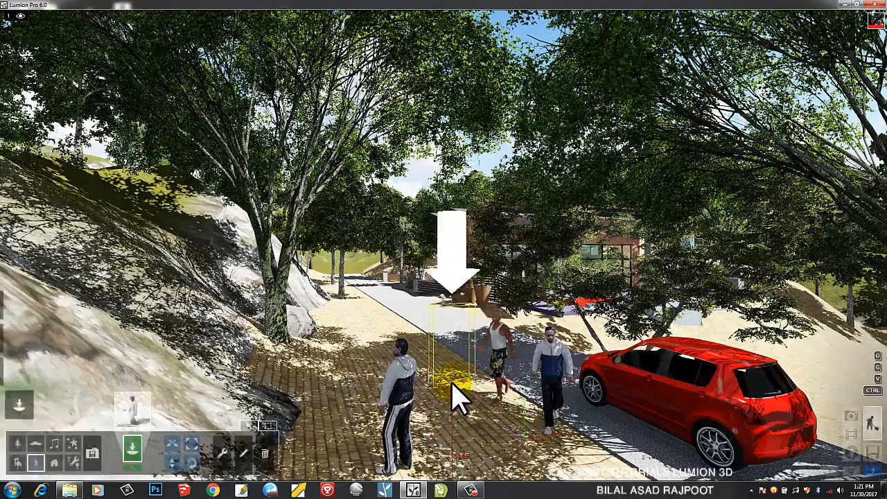
click(461, 397)
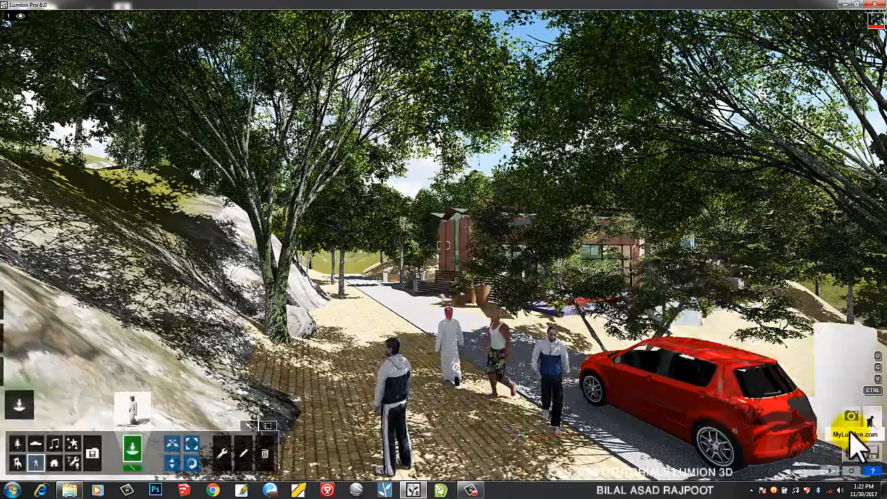